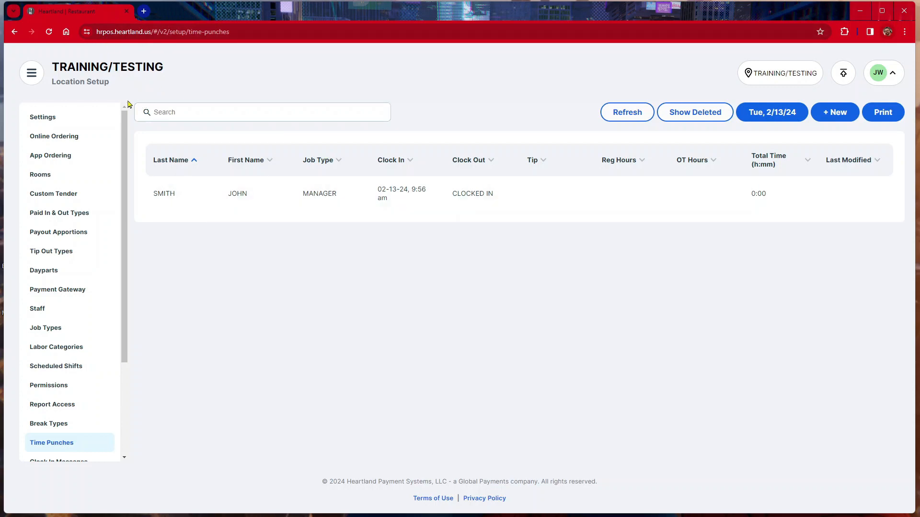
# - Open the Time Punches page in the location setup
pyautogui.click(31, 78)
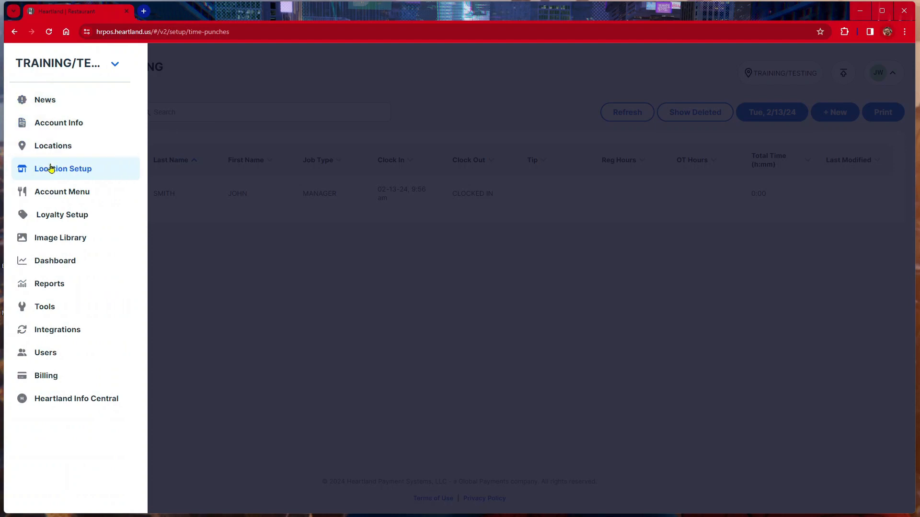
pyautogui.click(100, 170)
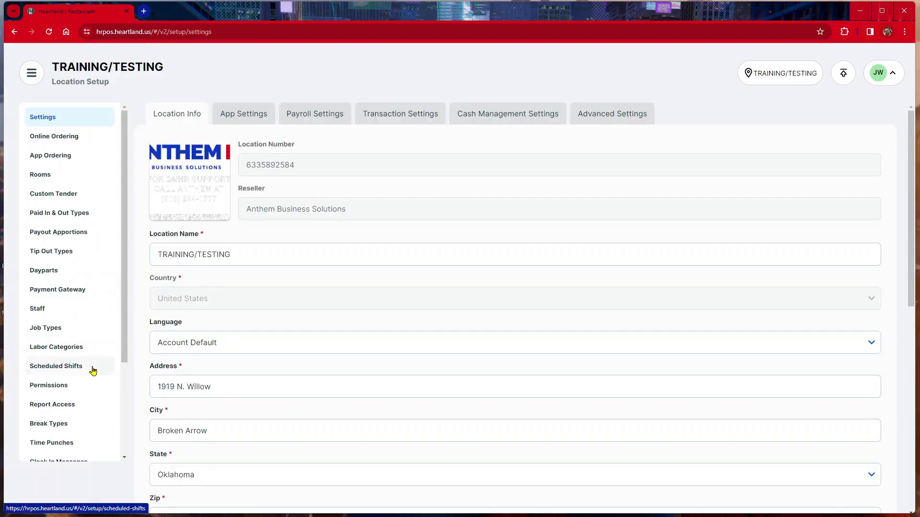
pyautogui.click(78, 444)
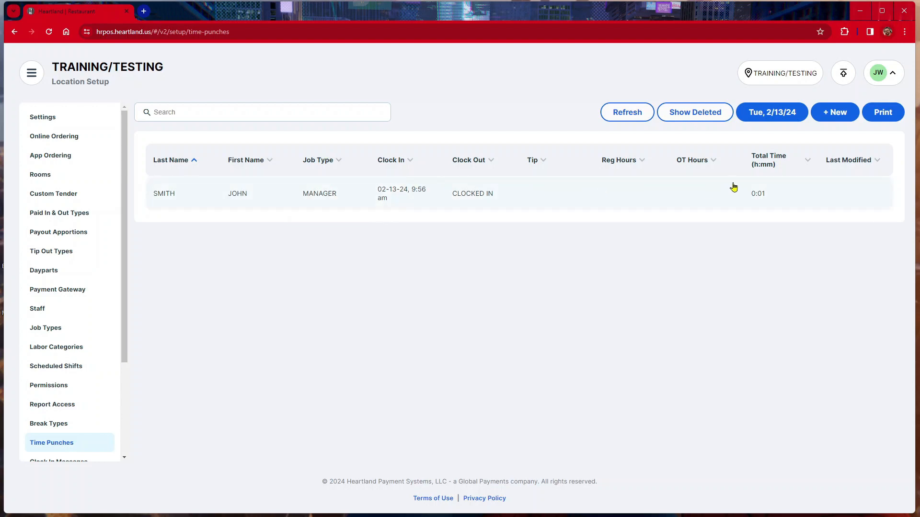
# - Open the clocked-in manager's time punch for editing and examine its job type choices and remaining fields
pyautogui.click(535, 198)
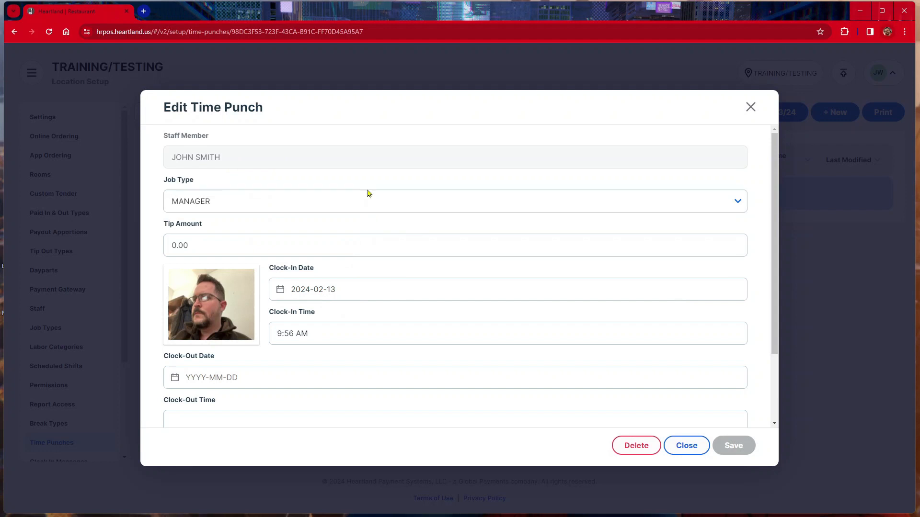
pyautogui.click(389, 205)
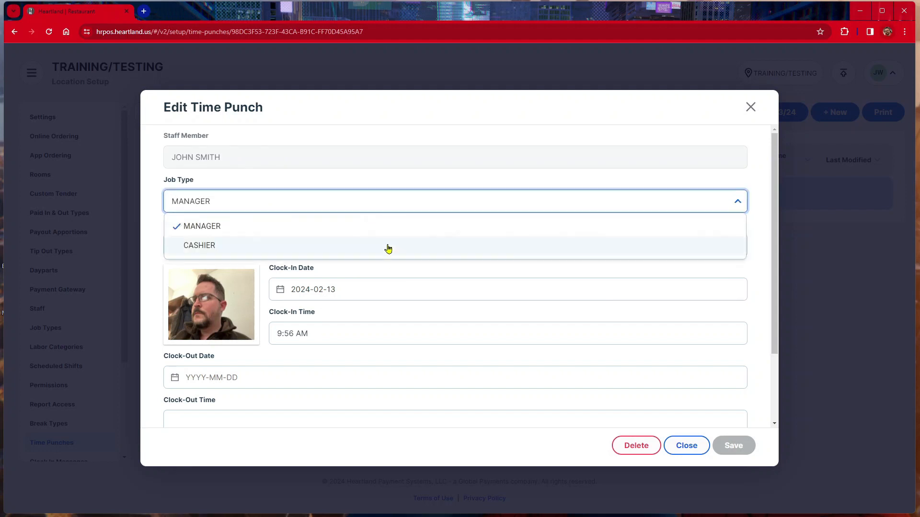
pyautogui.click(391, 153)
pyautogui.scroll(-1, 389, 252)
pyautogui.scroll(-1, 389, 252)
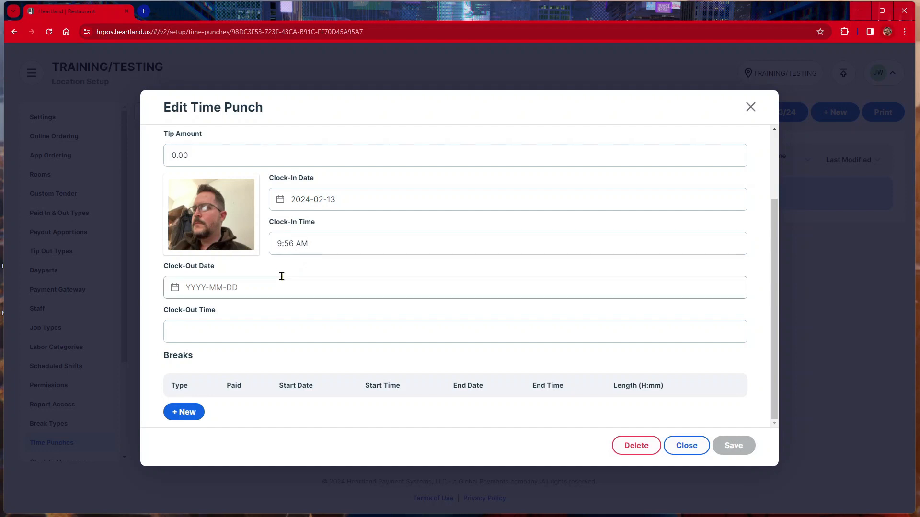
# - Set the time punch's clock-in time to 9:00 AM and save it
pyautogui.click(293, 244)
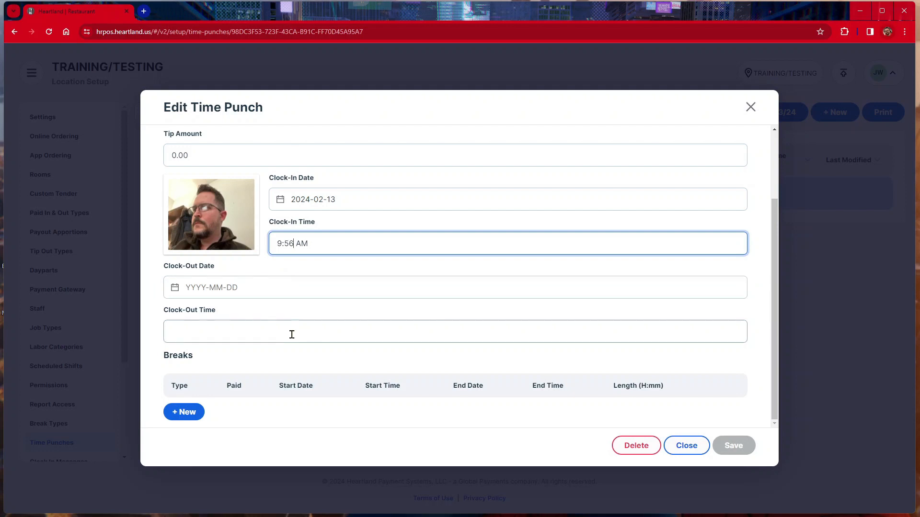
pyautogui.press('BackSpace')
pyautogui.press('BackSpace')
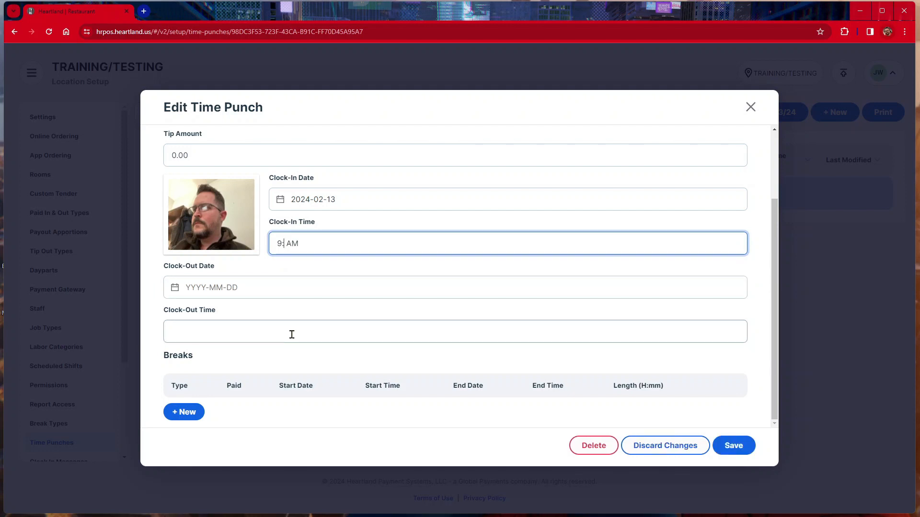
pyautogui.write('00')
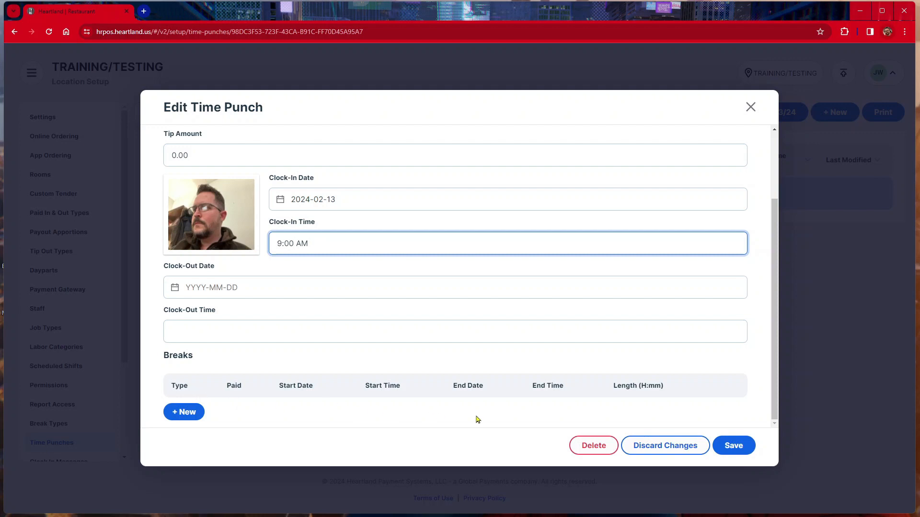
pyautogui.click(727, 455)
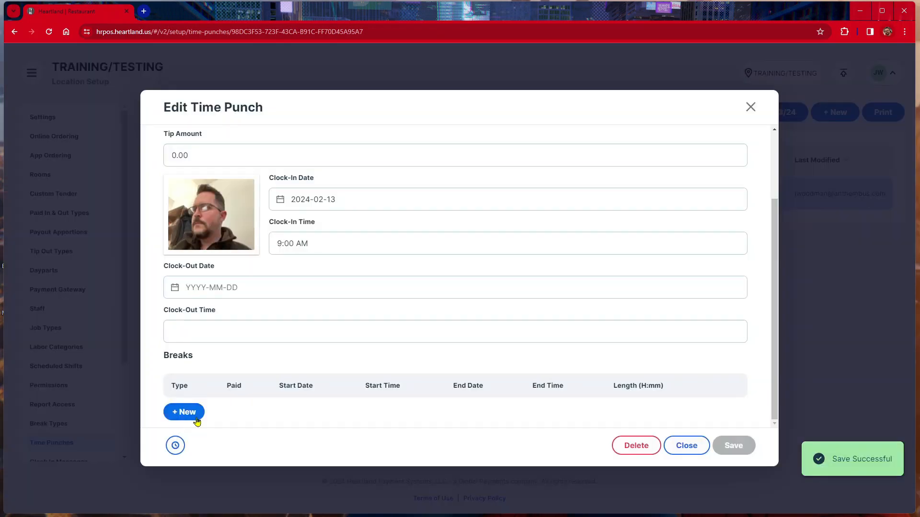
# - Try to add a break to the time punch and check the available break types
pyautogui.click(196, 419)
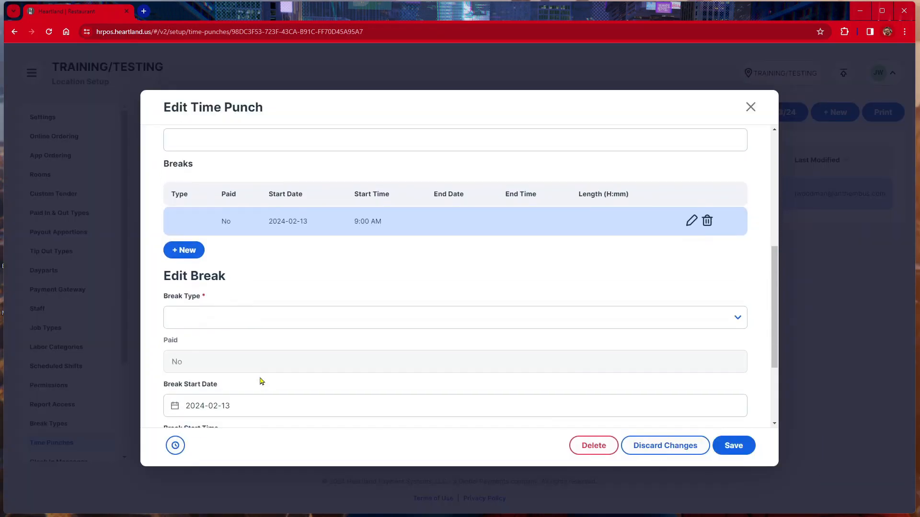
pyautogui.scroll(-3, 261, 381)
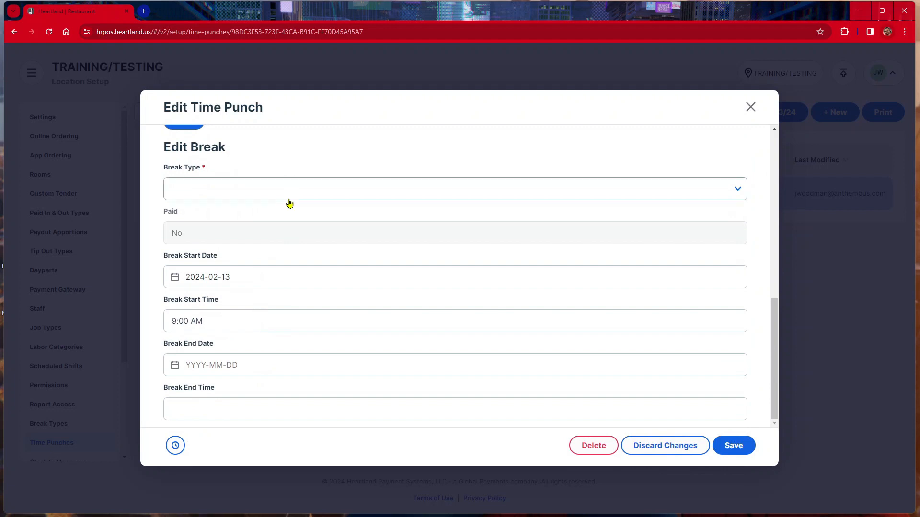
pyautogui.click(289, 199)
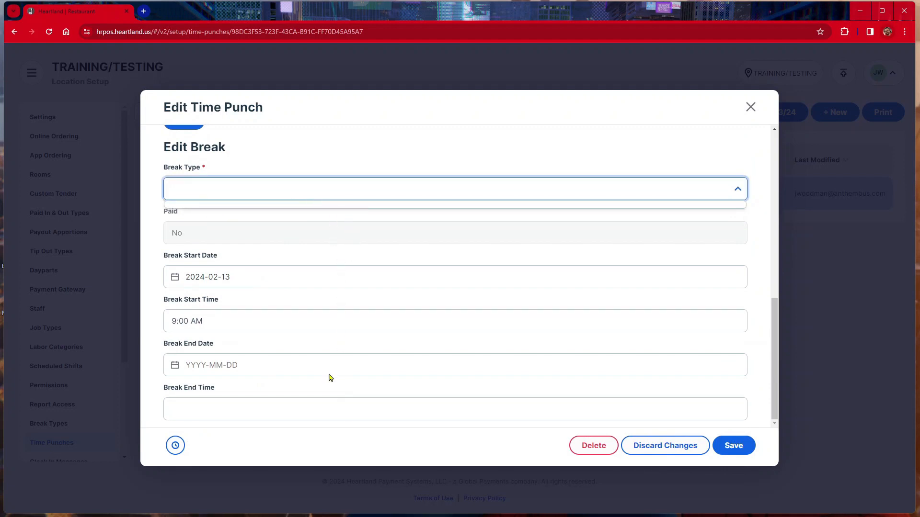
pyautogui.click(316, 179)
pyautogui.scroll(3, 321, 249)
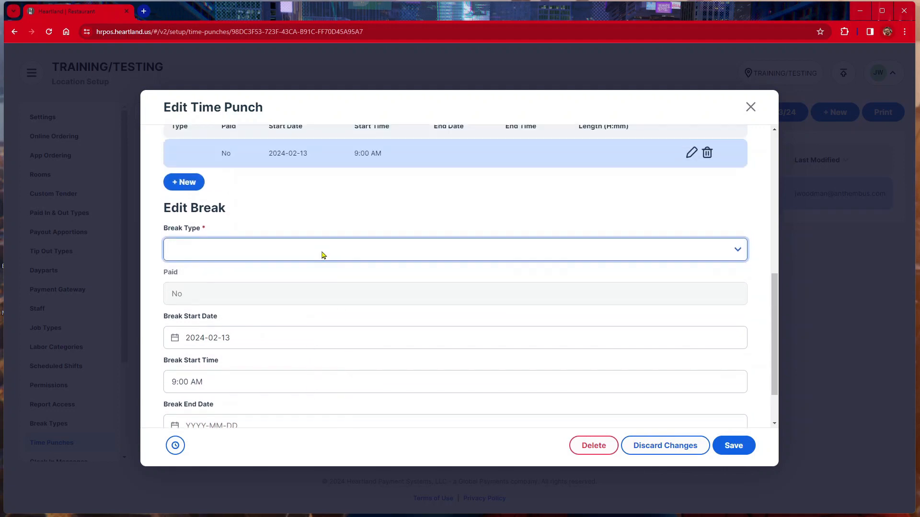
pyautogui.scroll(-3, 322, 252)
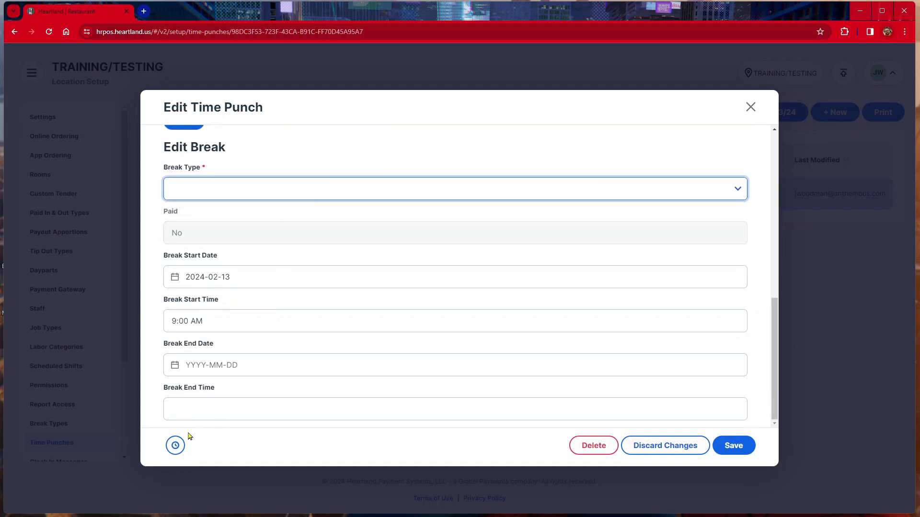
pyautogui.click(244, 444)
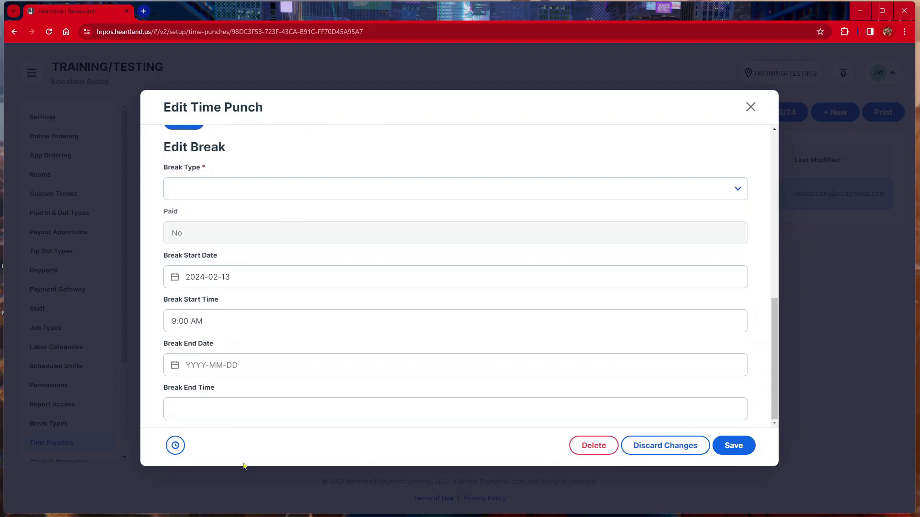
# - Review the time punch's audit trail, and close the time punch without saving the break
pyautogui.click(175, 445)
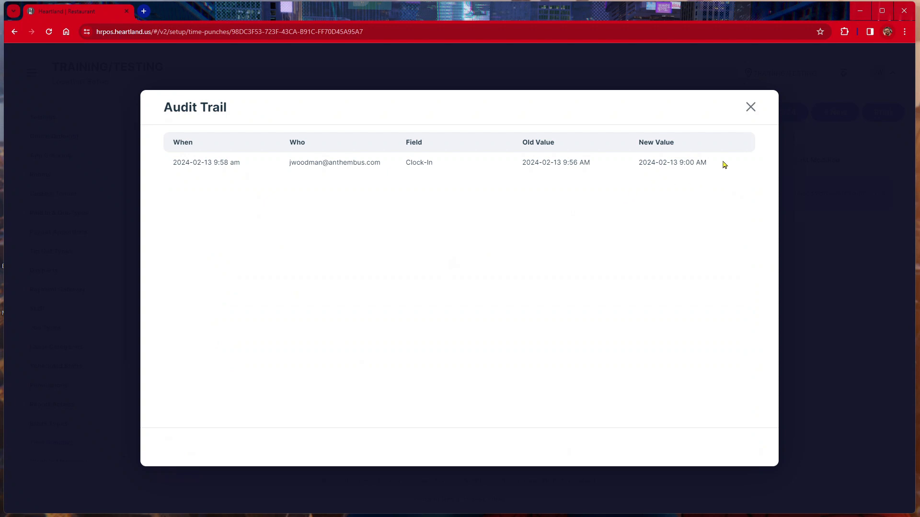
pyautogui.click(750, 108)
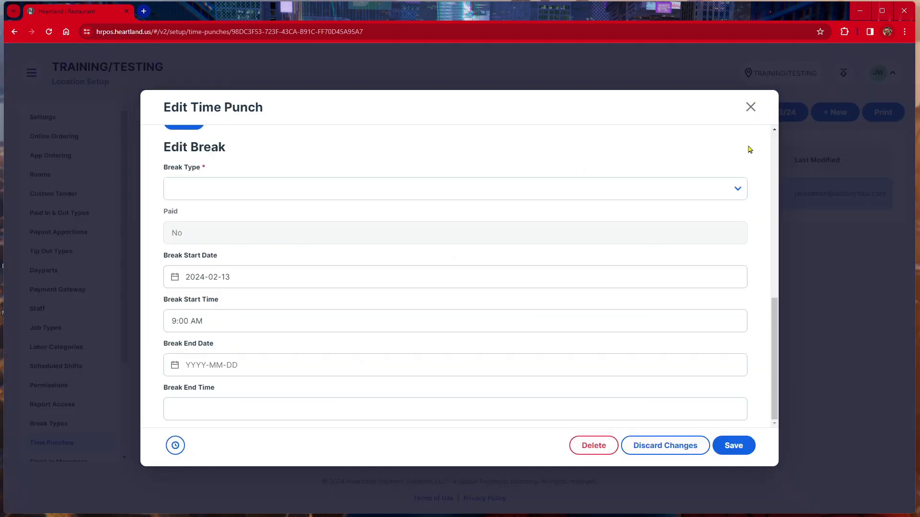
pyautogui.click(751, 107)
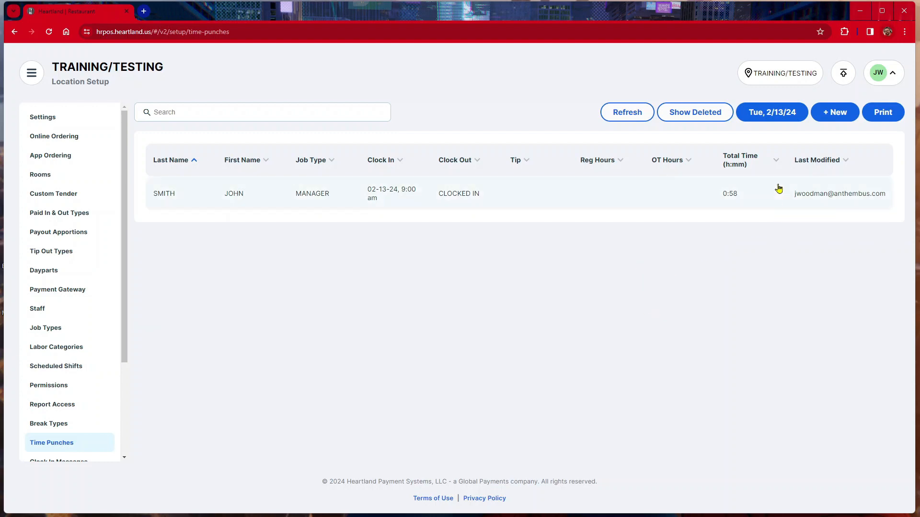
# - Show the time punches for the date range February 7 to February 13, 2024
pyautogui.click(772, 117)
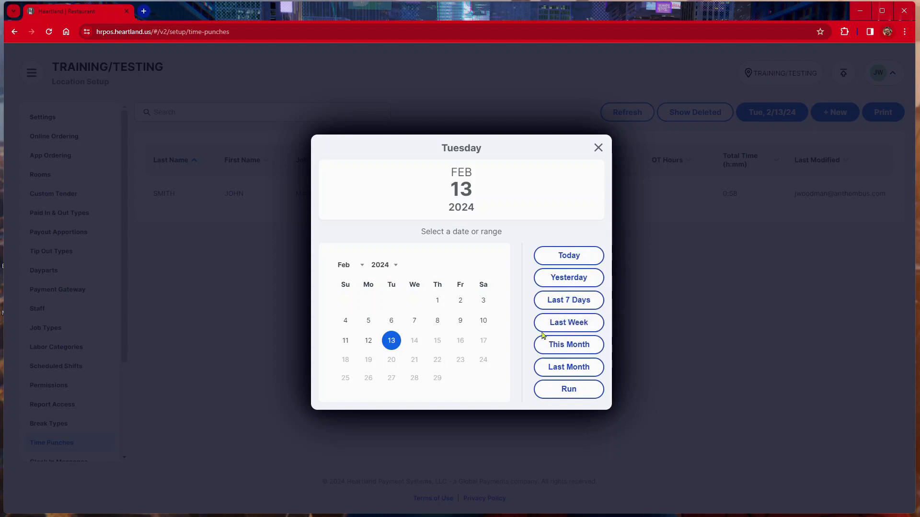
pyautogui.click(414, 329)
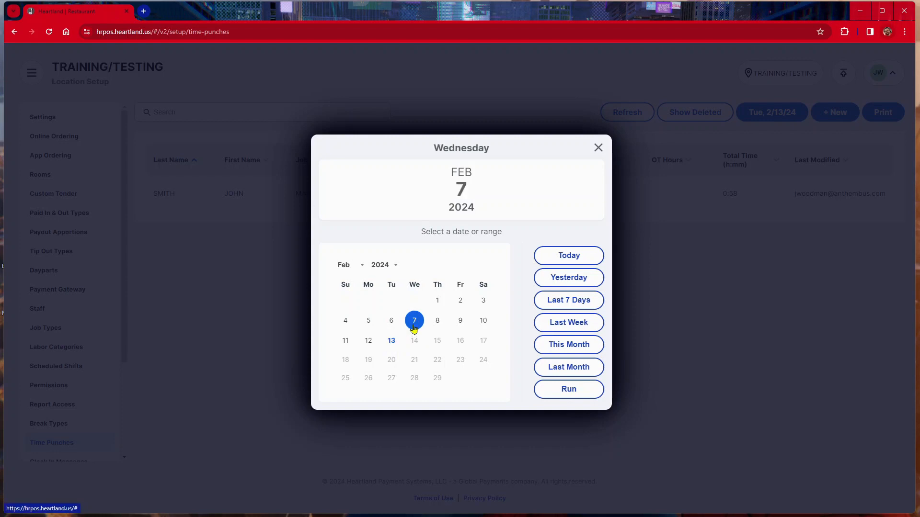
pyautogui.click(392, 342)
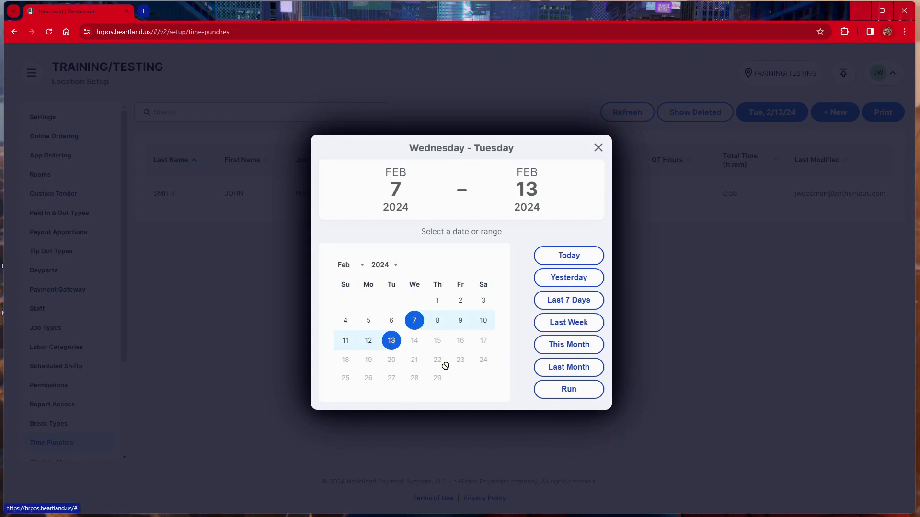
pyautogui.click(569, 394)
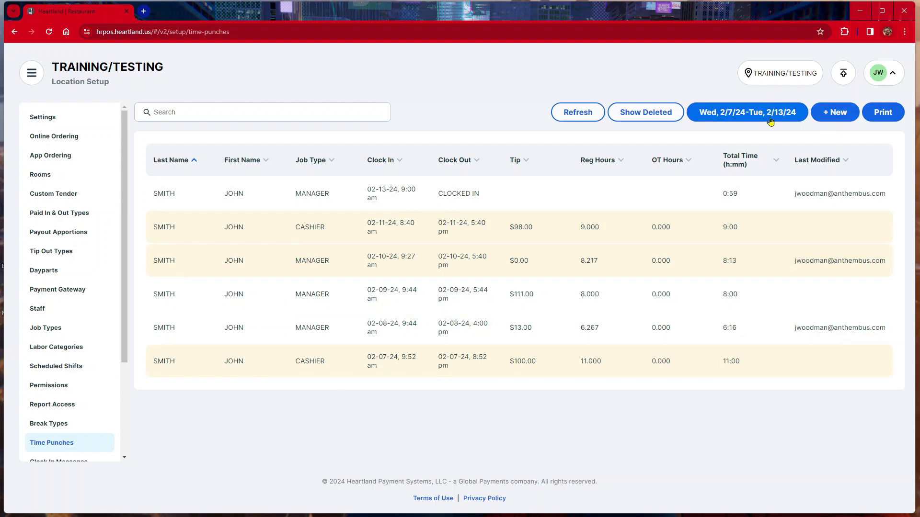
# - Create a new time punch for the listed staff member with job type MANAGER and a tip amount of 100
pyautogui.click(828, 117)
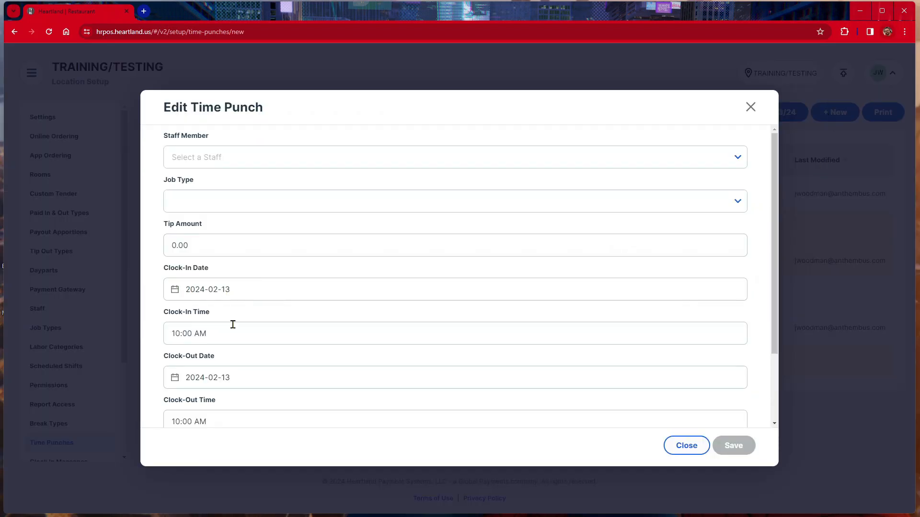
pyautogui.click(236, 158)
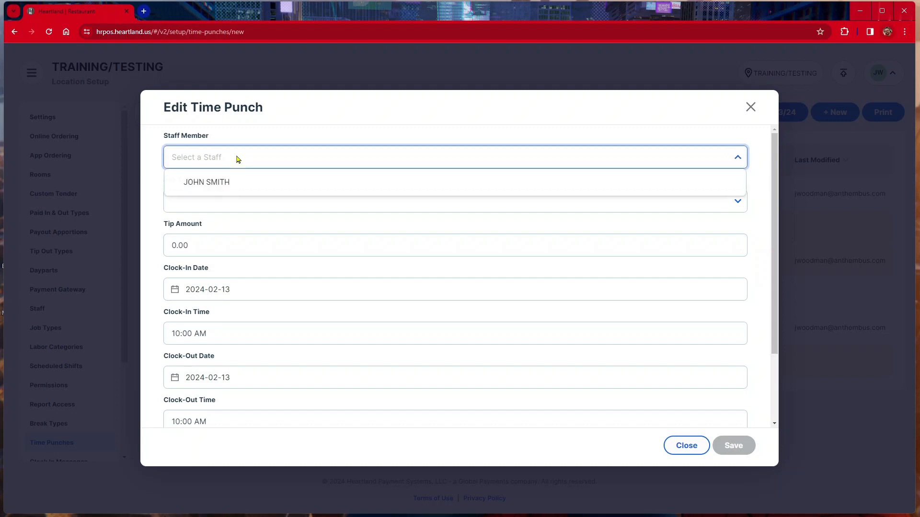
pyautogui.click(236, 184)
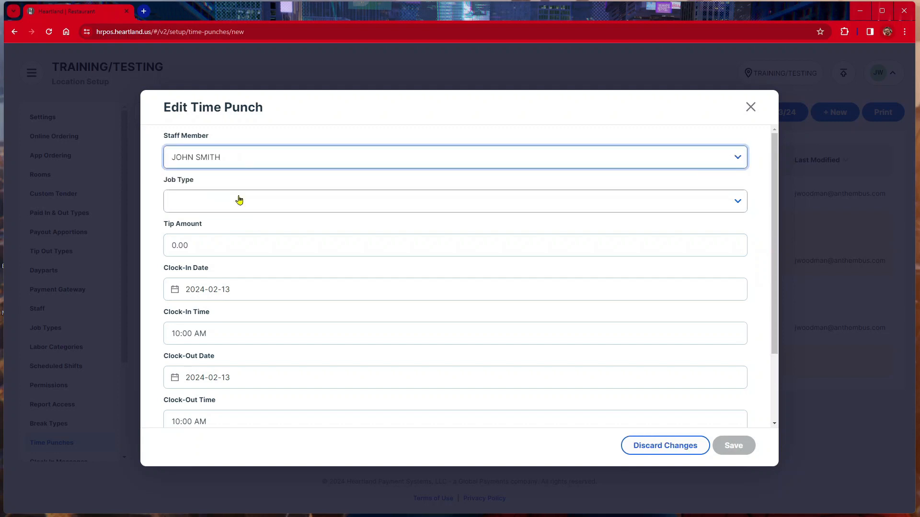
pyautogui.click(238, 200)
pyautogui.click(240, 226)
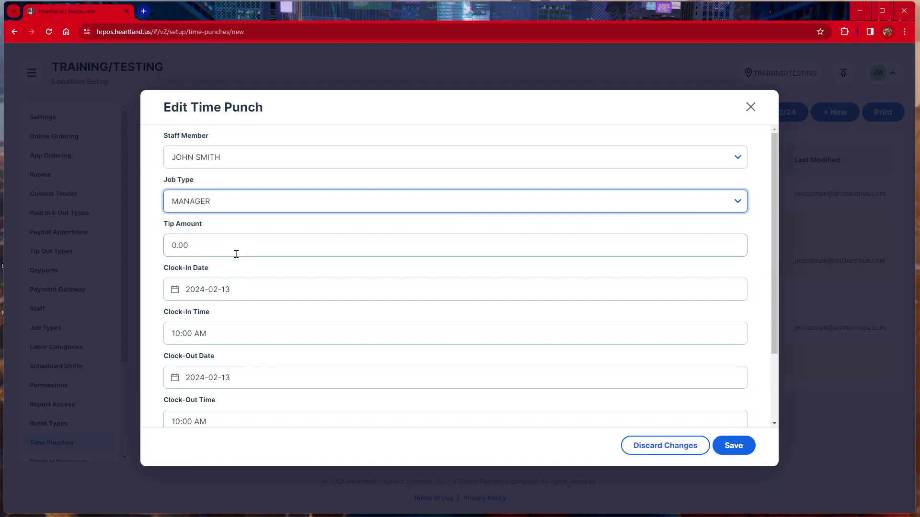
pyautogui.click(236, 254)
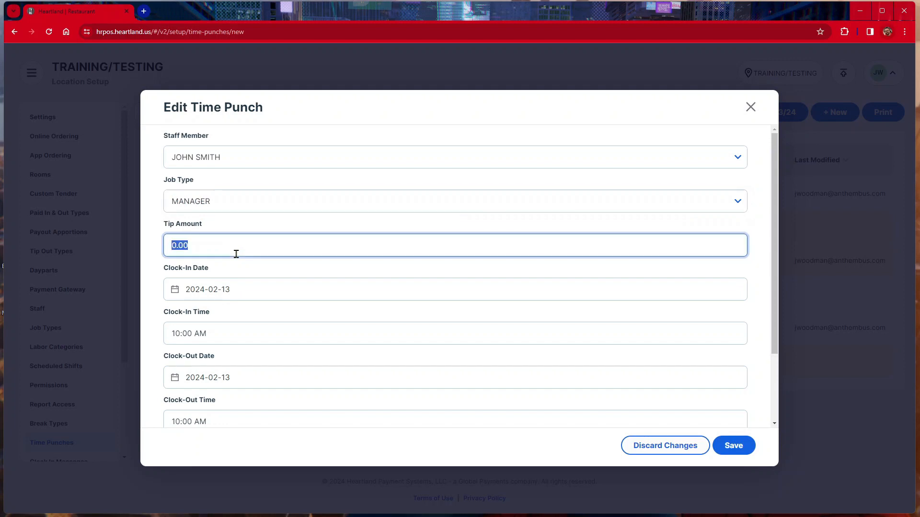
pyautogui.write('100')
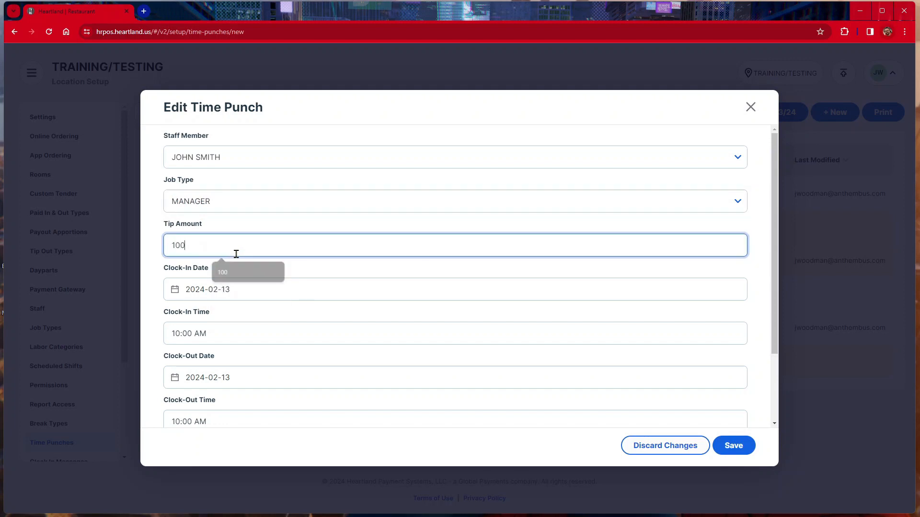
# - Set the new time punch's clock-in to 2024-02-12 at 8:00 AM
pyautogui.scroll(-1, 280, 320)
pyautogui.scroll(-2, 280, 319)
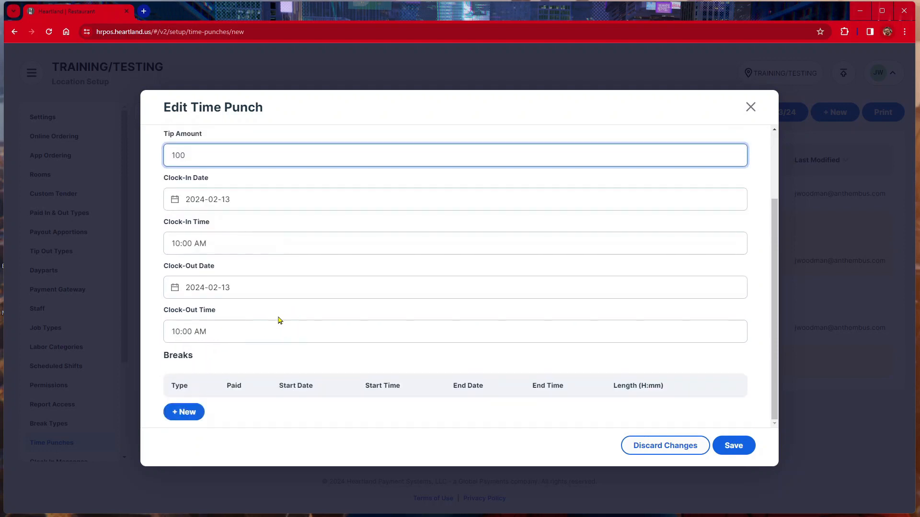
pyautogui.click(223, 204)
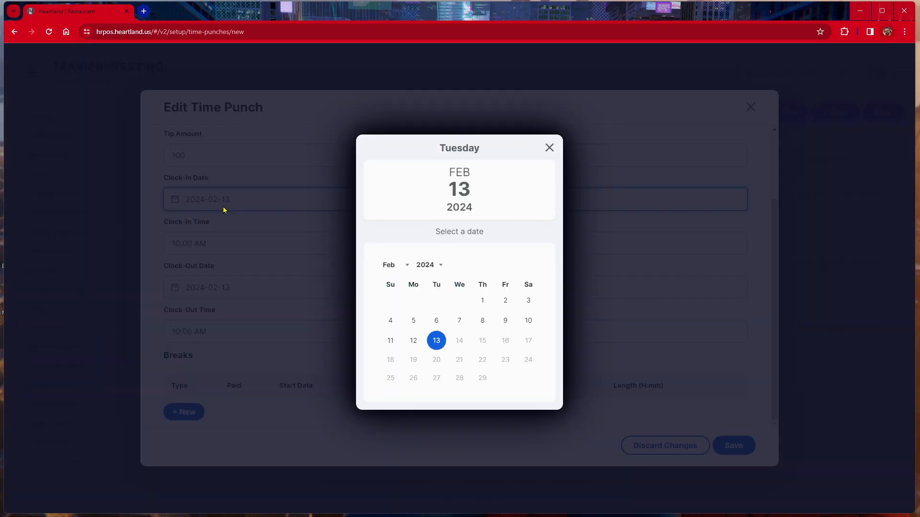
pyautogui.click(412, 340)
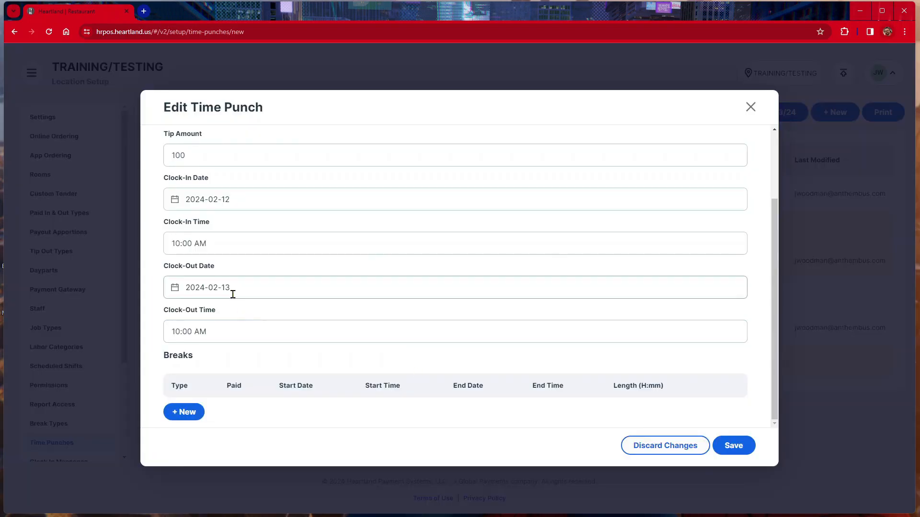
pyautogui.click(178, 245)
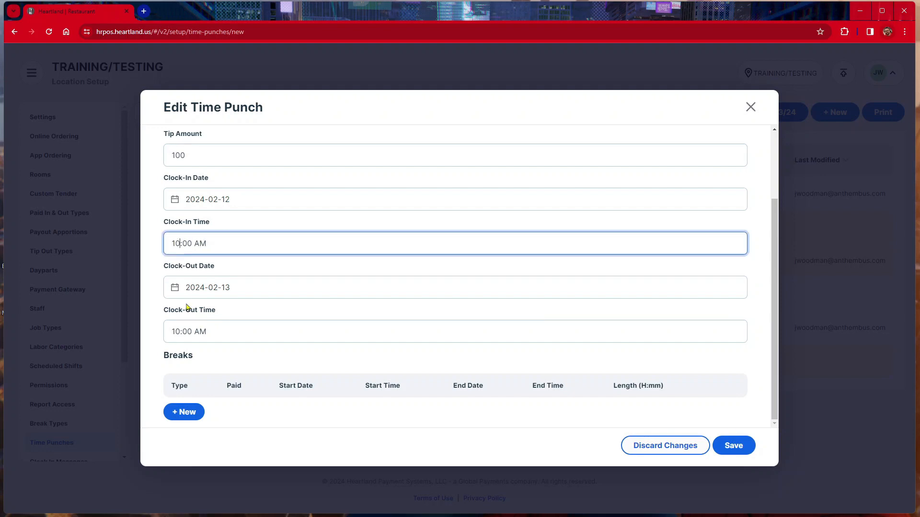
pyautogui.press('BackSpace')
pyautogui.press('BackSpace')
pyautogui.write('8')
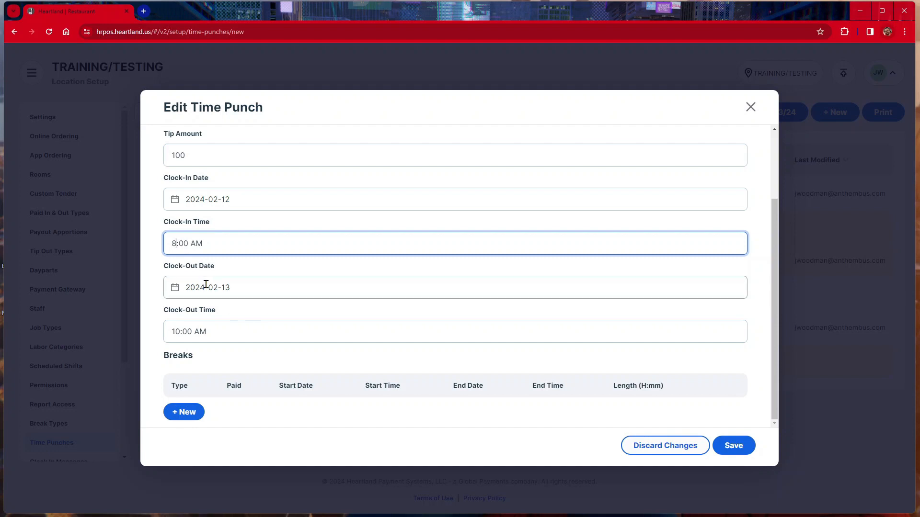
# - Set the new time punch's clock-out to 2024-02-12 at 5:00 PM and save the punch
pyautogui.click(283, 291)
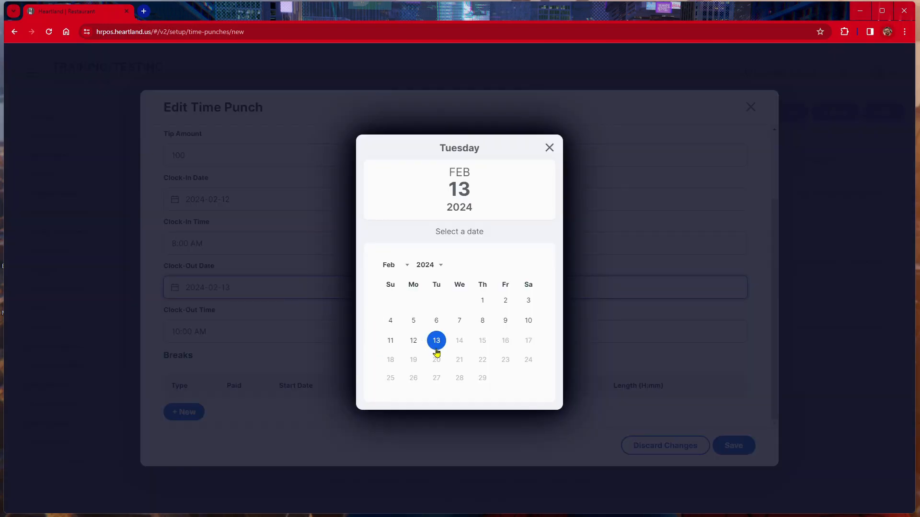
pyautogui.click(413, 341)
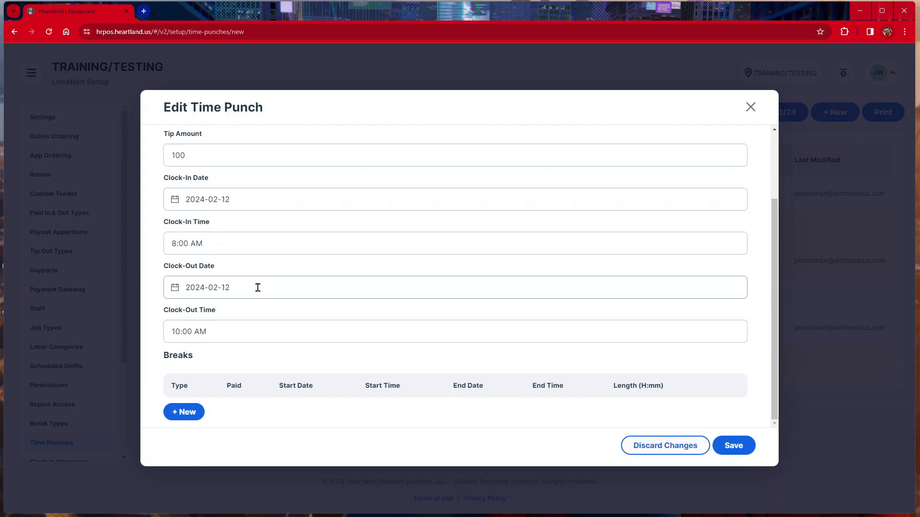
pyautogui.click(178, 333)
pyautogui.press('BackSpace')
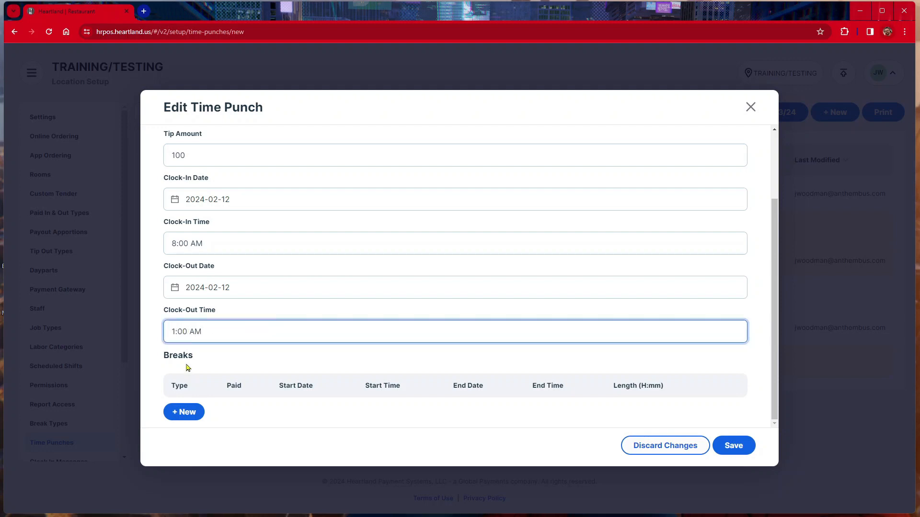
pyautogui.press('BackSpace')
pyautogui.write('5')
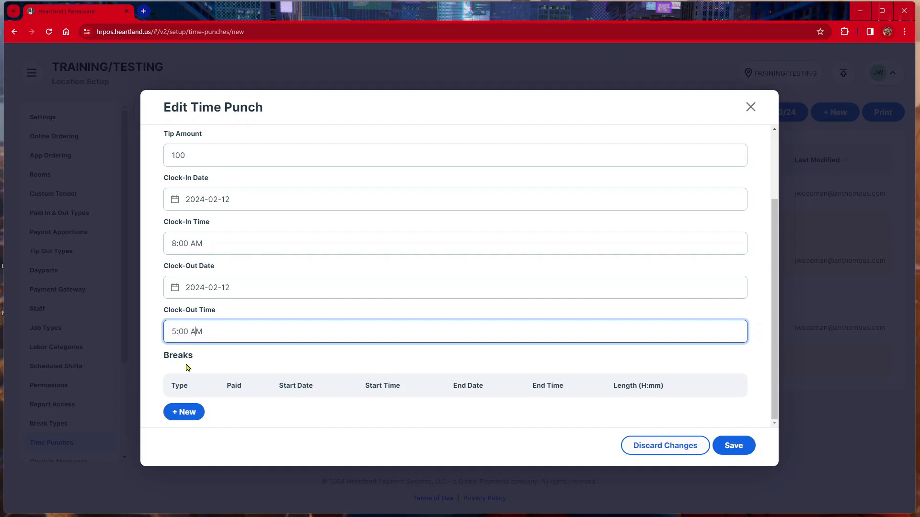
pyautogui.press('BackSpace')
pyautogui.write('P')
pyautogui.click(750, 444)
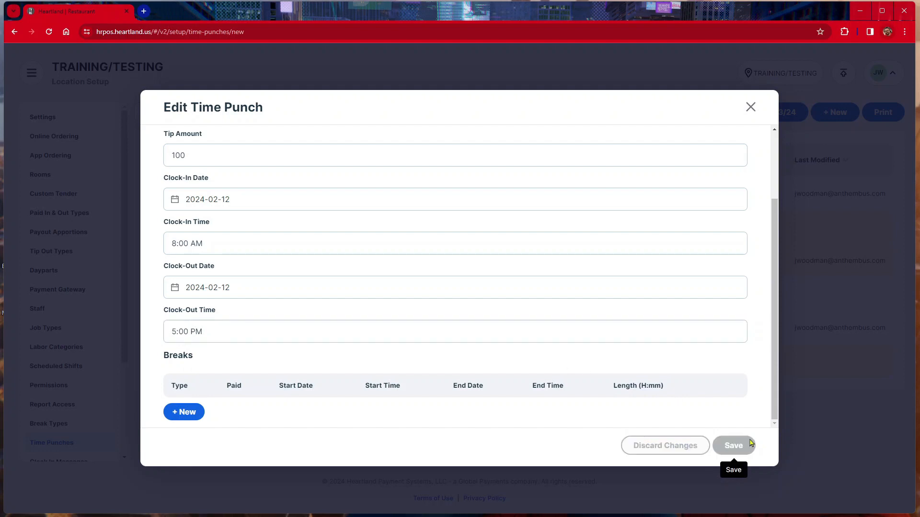